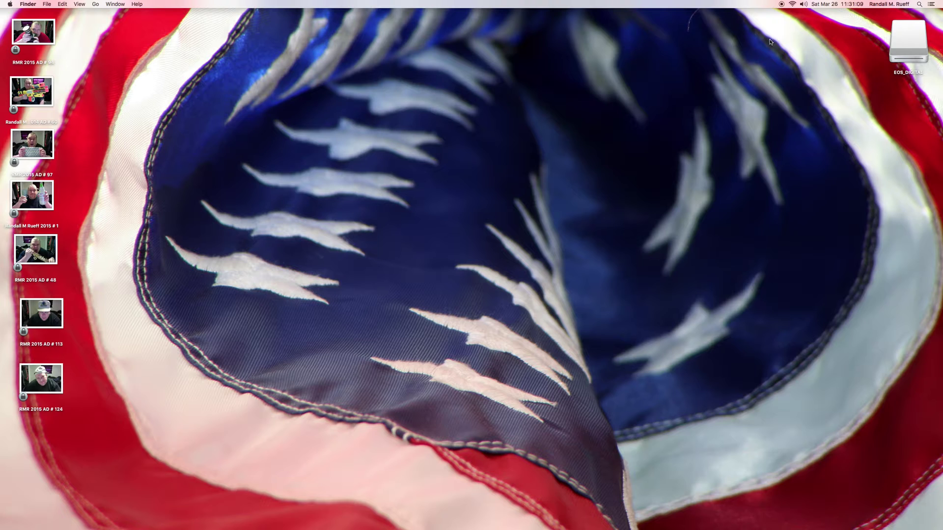
# - Open the EOS_DIGITAL card in a window, then move it and enlarge it
pyautogui.doubleClick(909, 43)
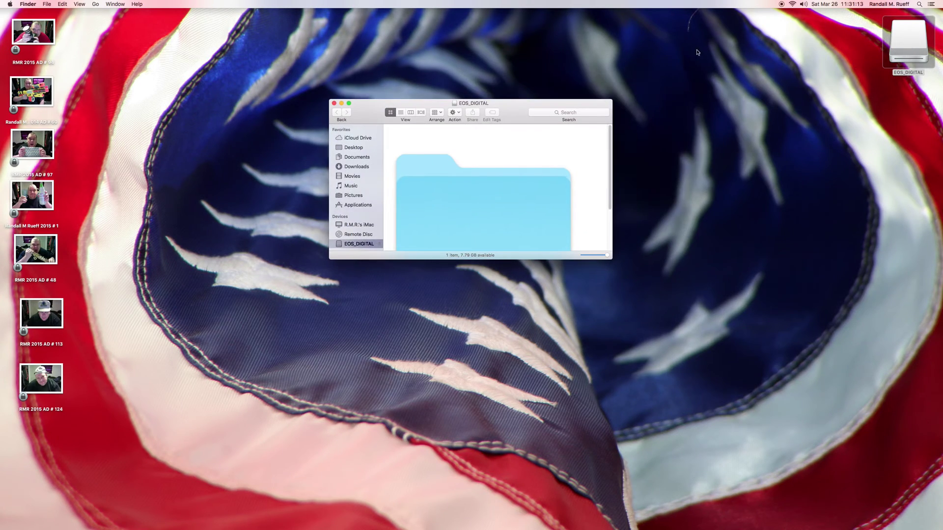
pyautogui.moveTo(513, 110); pyautogui.dragTo(187, 20)
pyautogui.moveTo(287, 169); pyautogui.dragTo(411, 521)
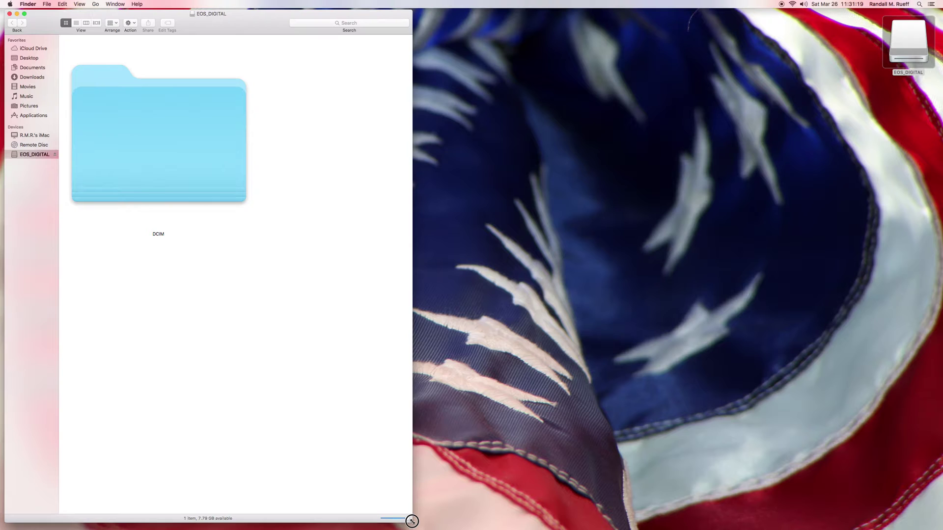
# - Open the card's DCIM folder to show the 100CANON folder inside
pyautogui.doubleClick(228, 160)
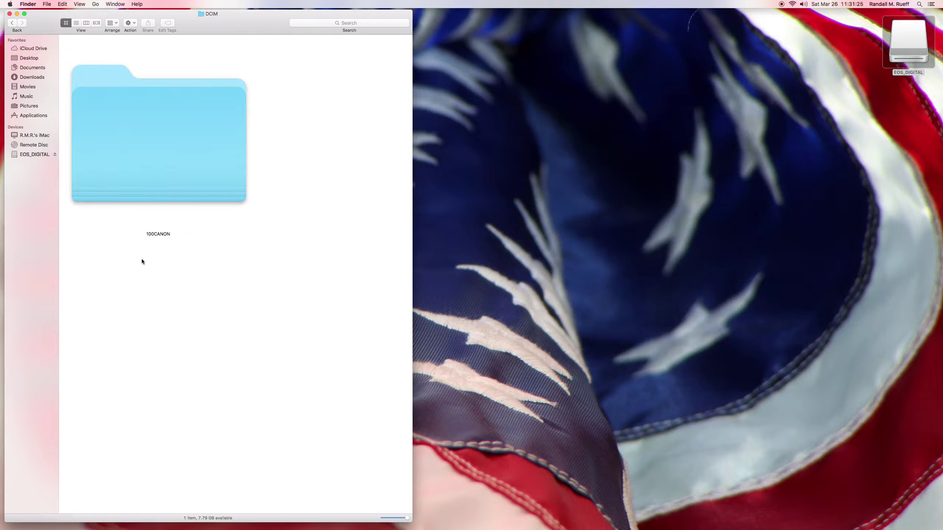
pyautogui.click(164, 238)
pyautogui.click(184, 244)
pyautogui.doubleClick(197, 152)
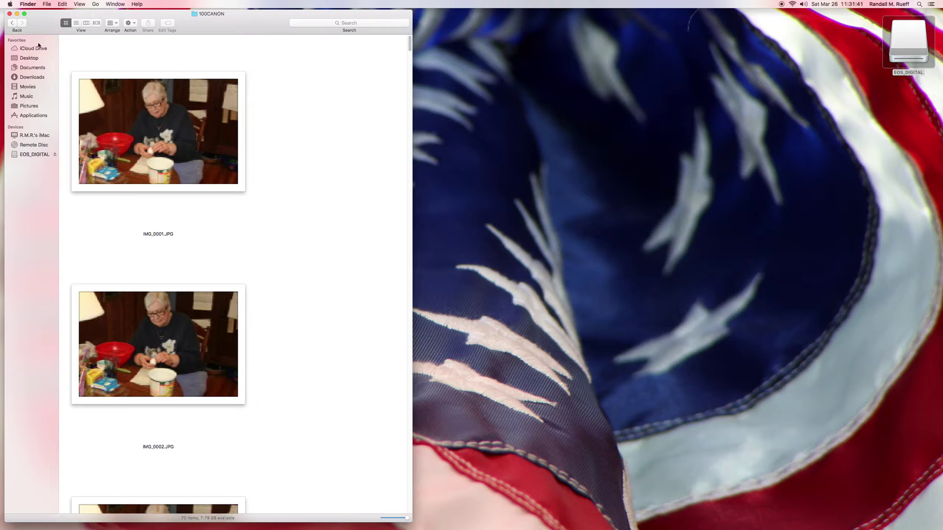
pyautogui.click(13, 24)
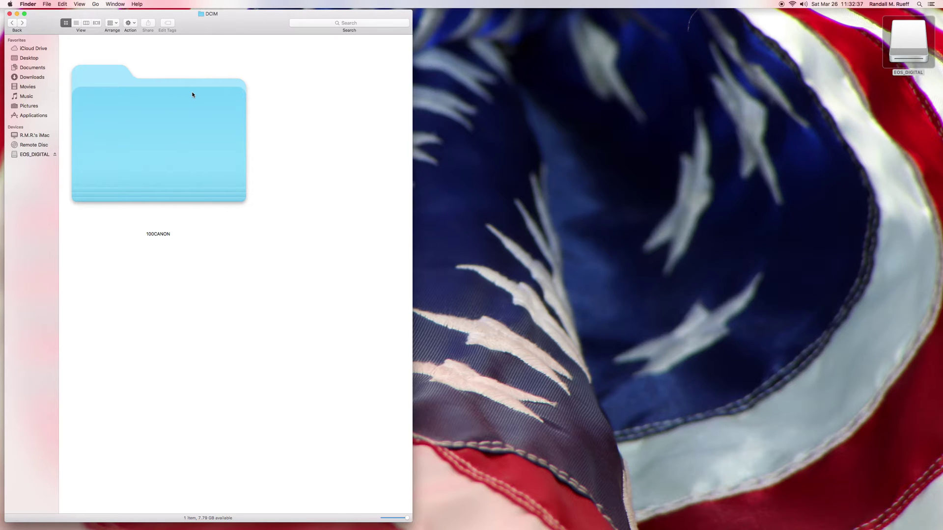
# - Go back to the card's top level, reopen DCIM, and start dragging 100CANON toward the desktop
pyautogui.click(11, 23)
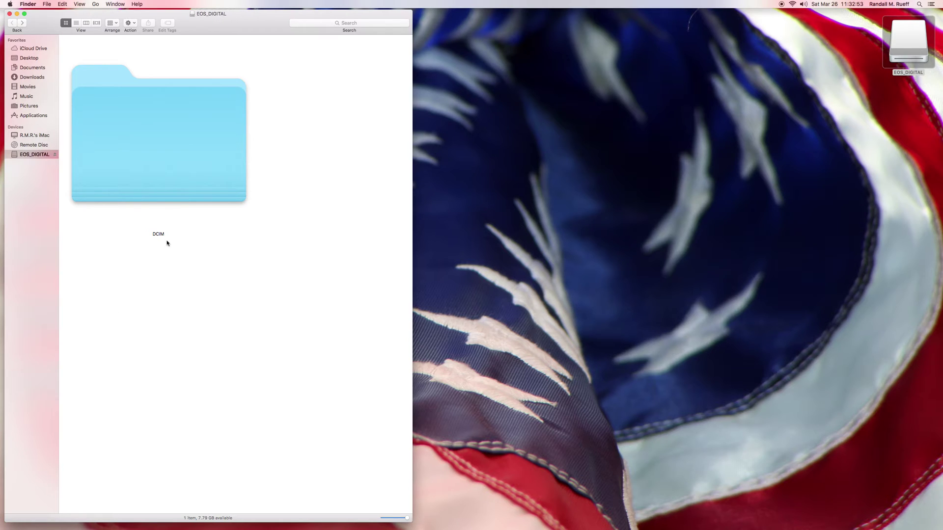
pyautogui.doubleClick(198, 160)
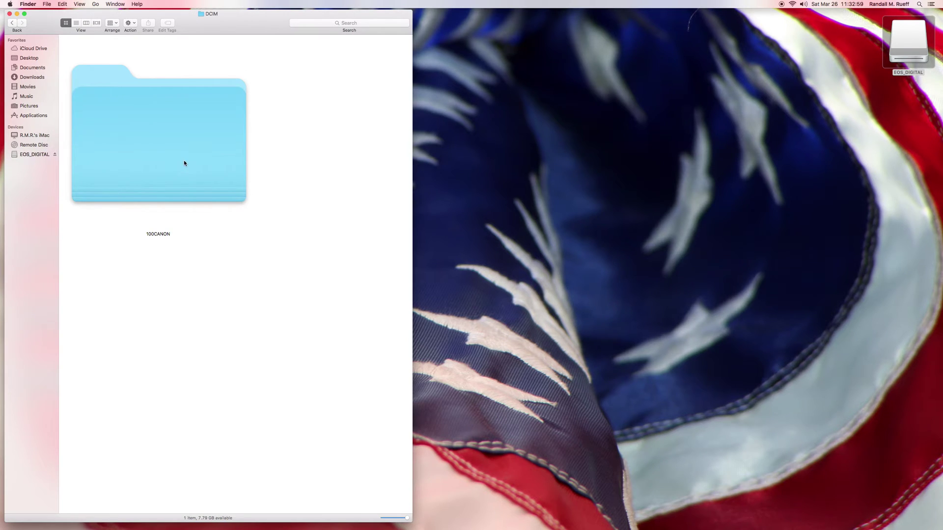
pyautogui.moveTo(164, 144)
pyautogui.mouseDown()
pyautogui.moveTo(164, 135)
pyautogui.moveTo(519, 154)
pyautogui.moveTo(158, 147)
pyautogui.mouseUp()
pyautogui.doubleClick(187, 150)
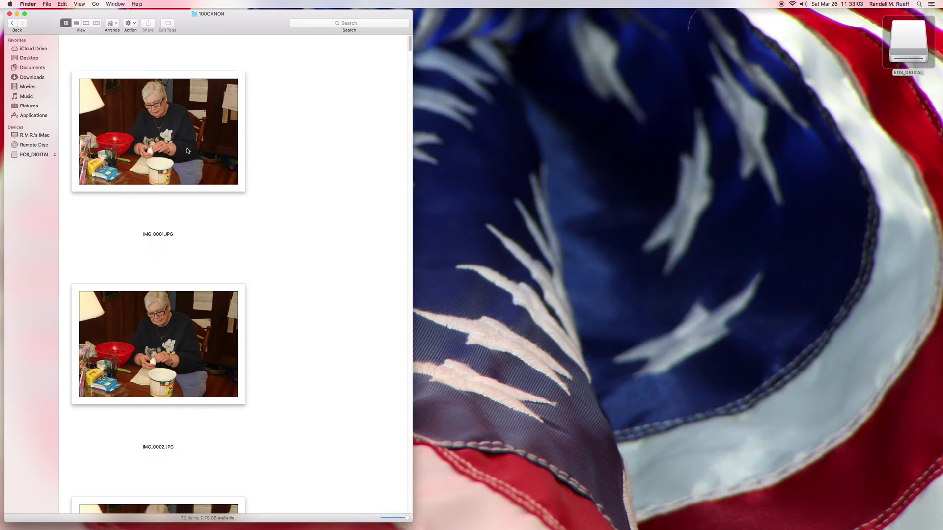
pyautogui.click(11, 22)
# - Drop the 100CANON folder onto the desktop to copy it, then return to the card's window
pyautogui.moveTo(209, 126); pyautogui.dragTo(919, 107)
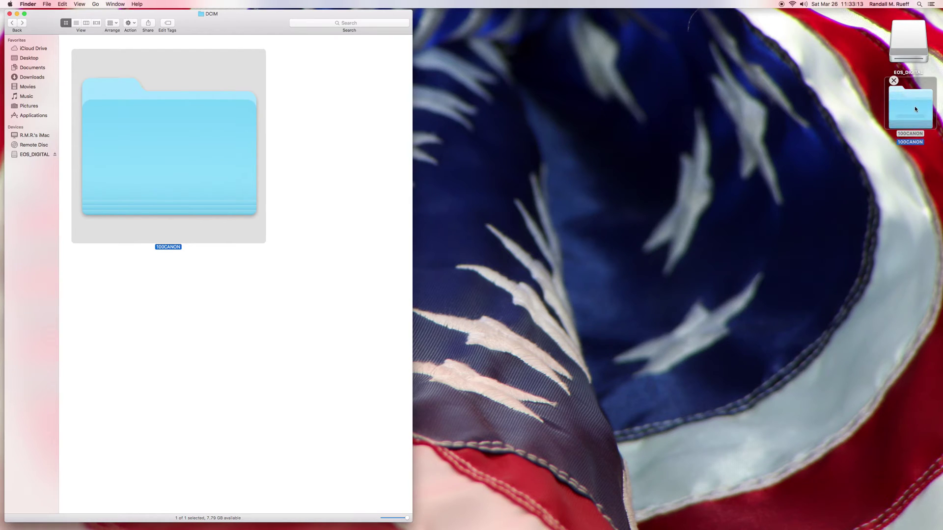
pyautogui.click(914, 108)
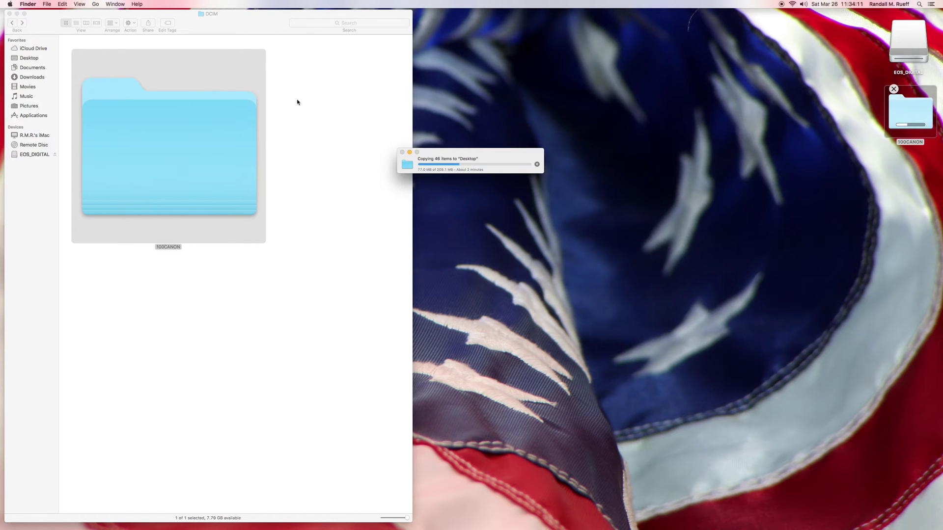
pyautogui.click(297, 101)
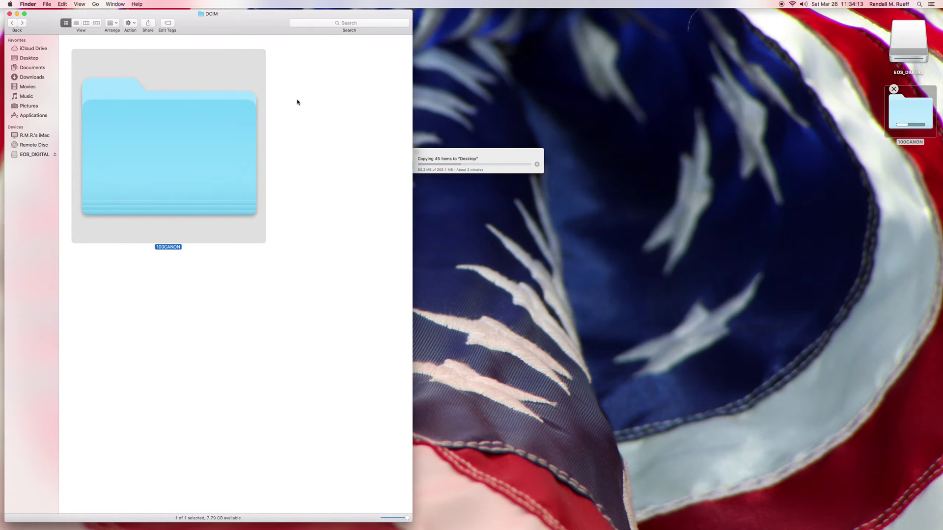
pyautogui.click(297, 102)
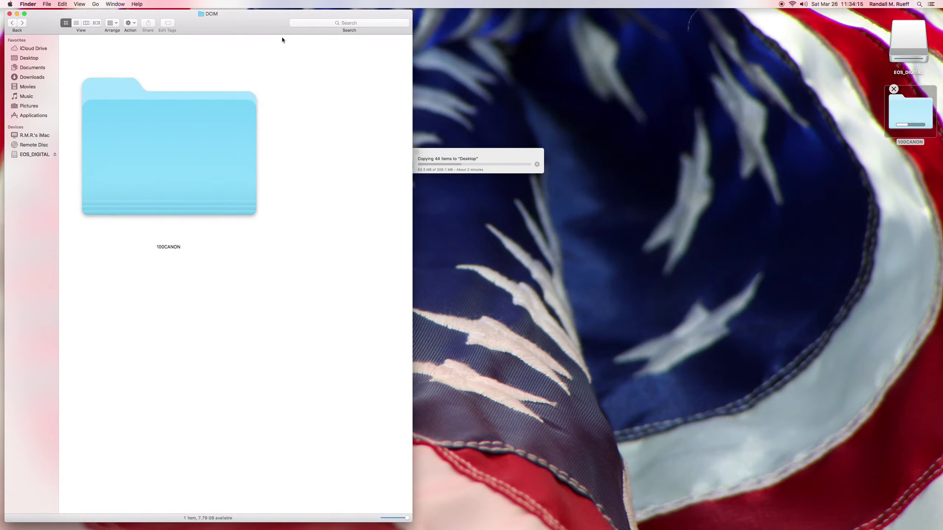
# - Move the copy progress window aside and switch between it and the DCIM window
pyautogui.click(496, 152)
pyautogui.moveTo(497, 152); pyautogui.dragTo(582, 133)
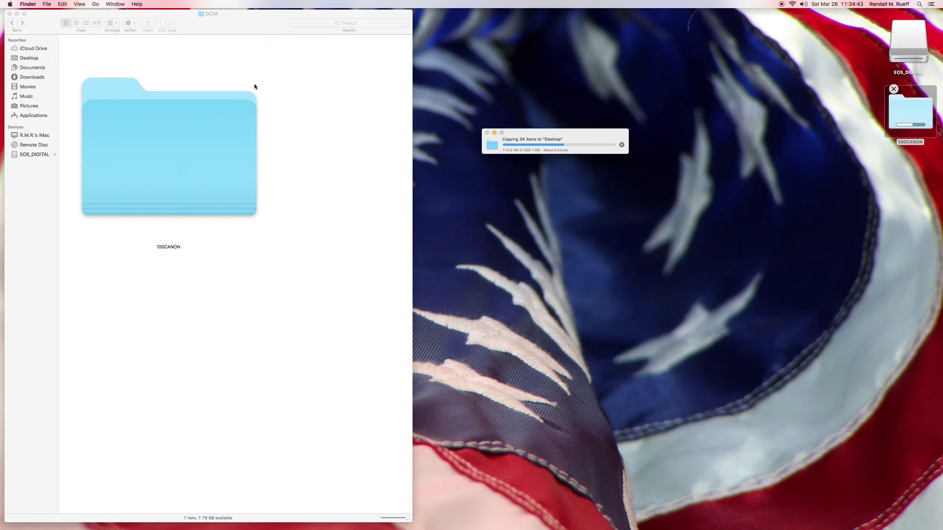
pyautogui.click(131, 50)
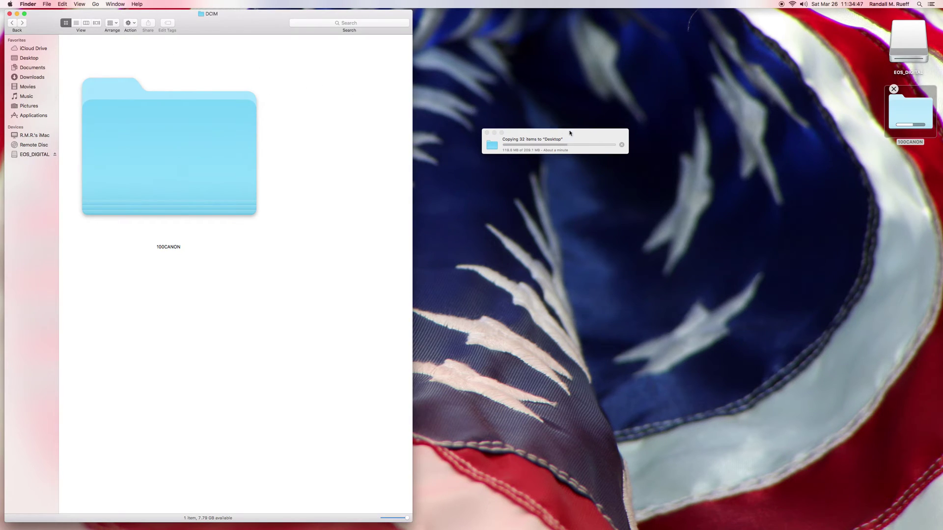
pyautogui.click(584, 134)
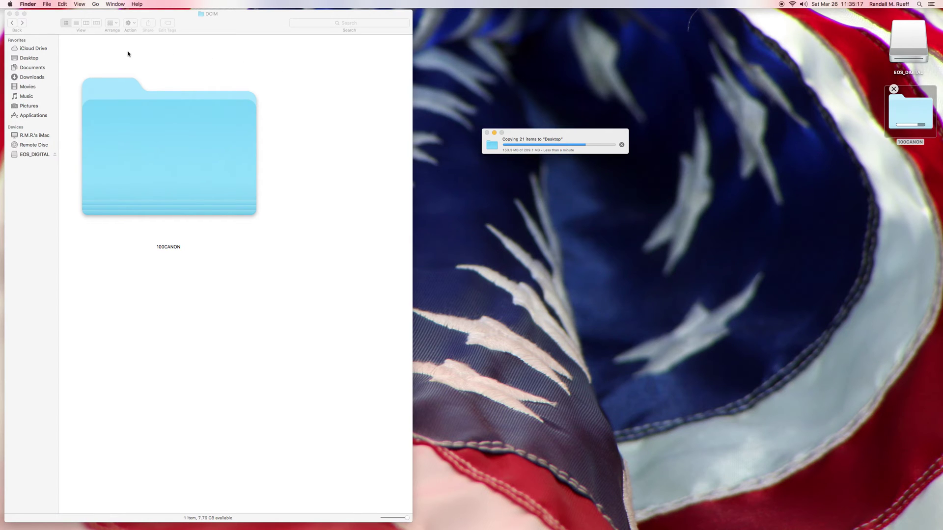
# - Close the DCIM window, tidy the desktop photo icons, and reopen EOS_DIGITAL once copying finishes
pyautogui.click(10, 13)
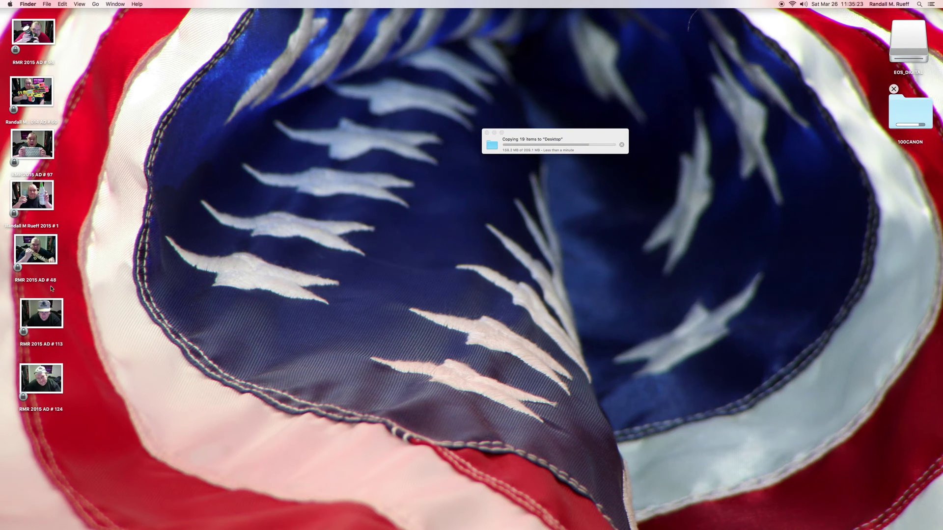
pyautogui.moveTo(43, 332); pyautogui.dragTo(40, 330)
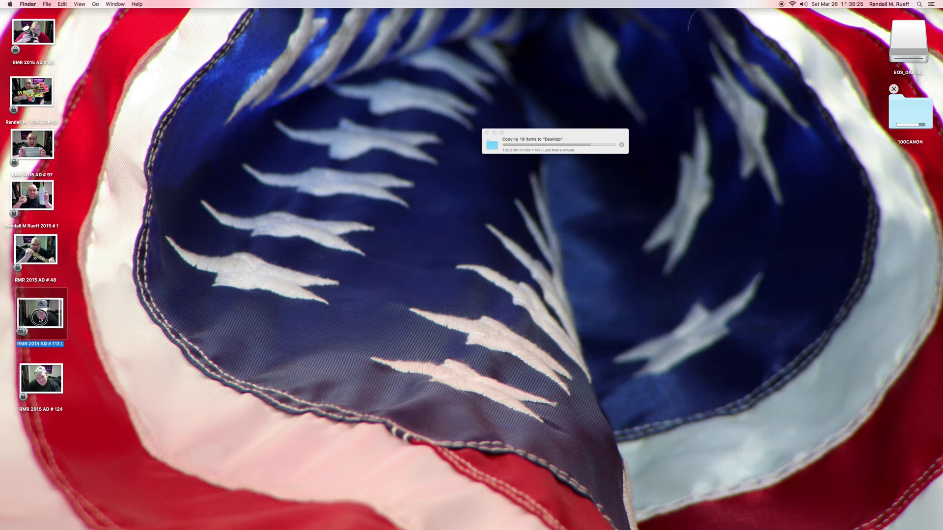
pyautogui.moveTo(45, 377); pyautogui.dragTo(43, 375)
pyautogui.click(102, 347)
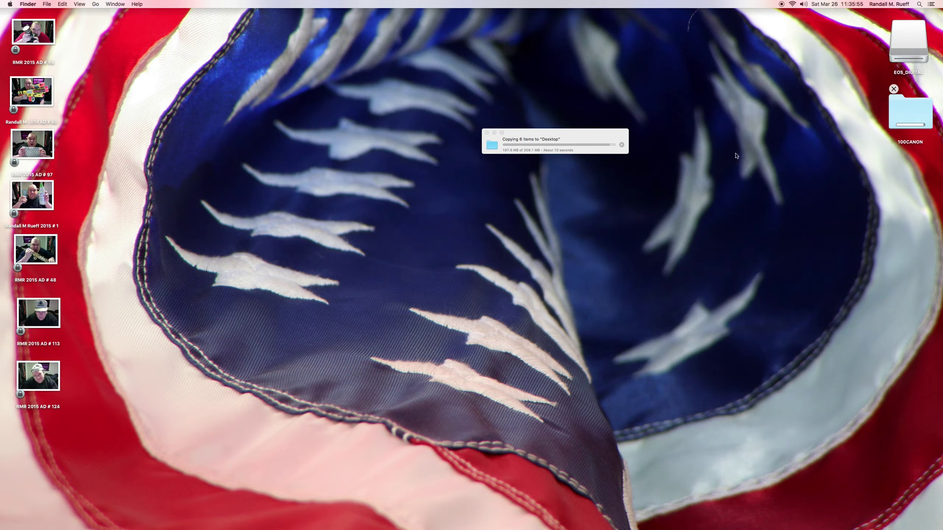
pyautogui.click(576, 147)
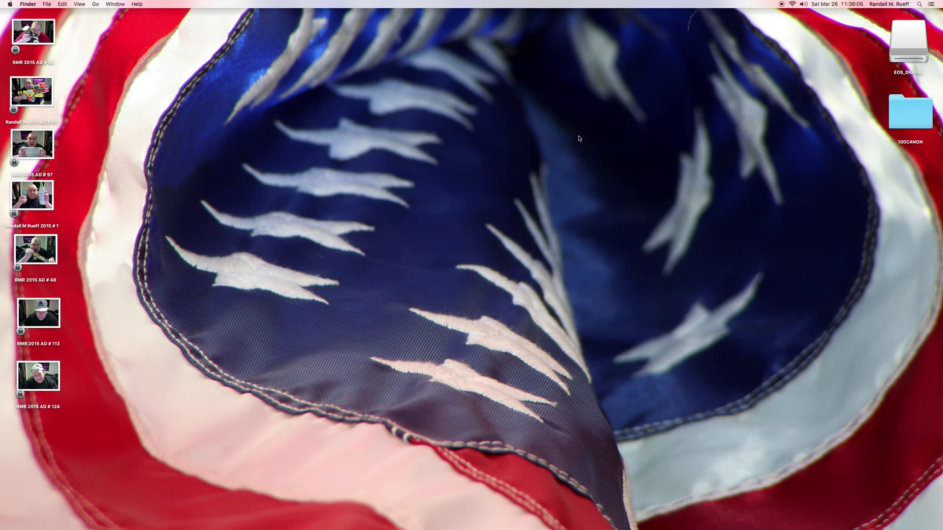
pyautogui.doubleClick(908, 40)
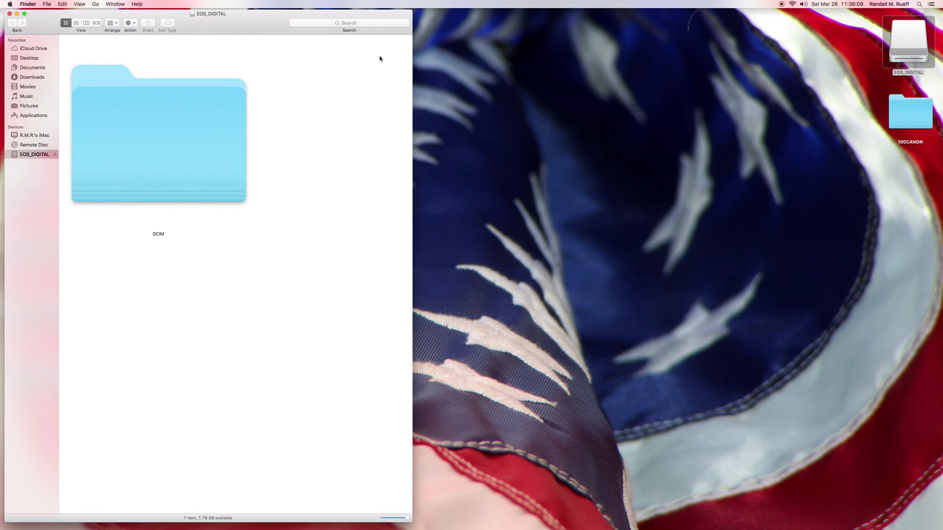
# - Move the card's DCIM folder to the Trash
pyautogui.doubleClick(189, 105)
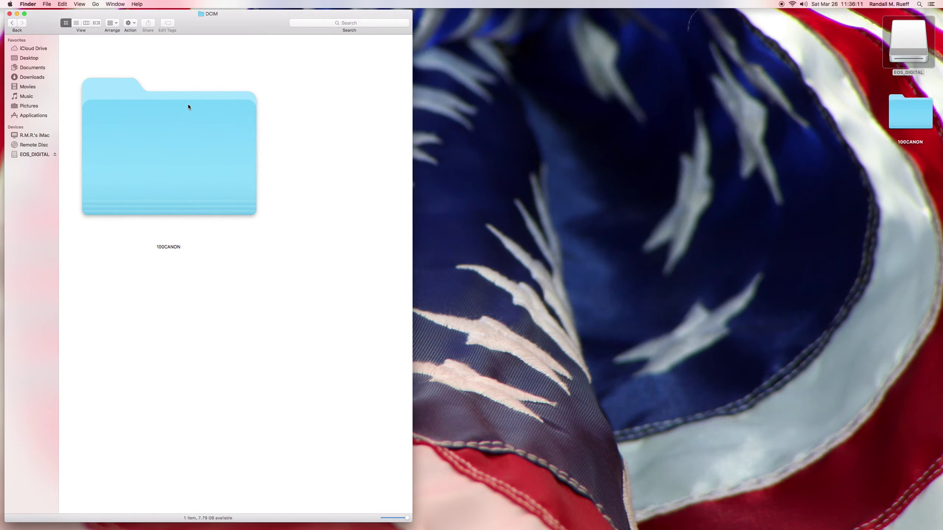
pyautogui.click(14, 24)
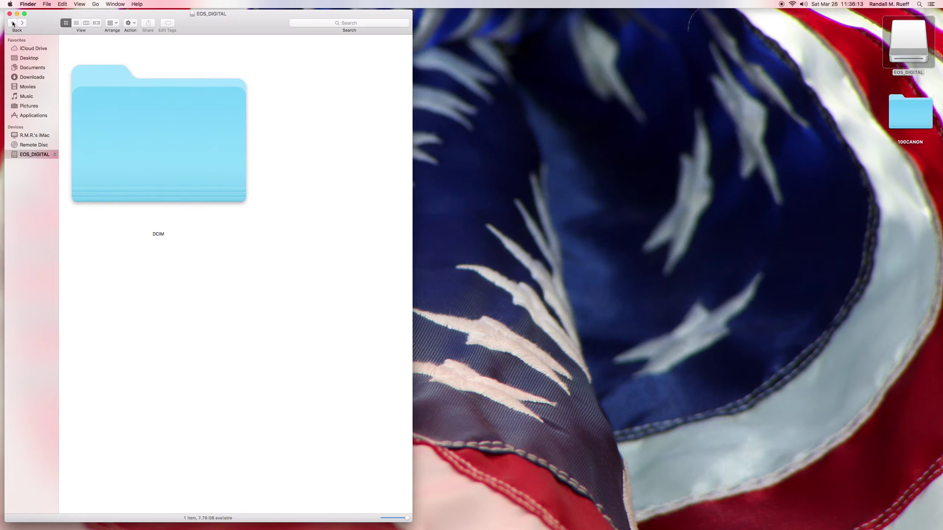
pyautogui.moveTo(84, 53); pyautogui.dragTo(935, 477)
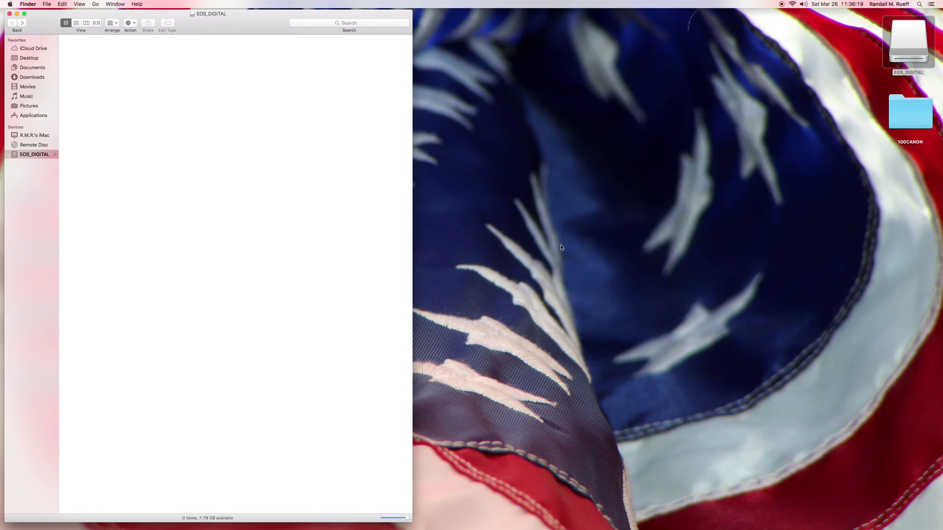
# - Empty the Trash from the Finder menu and confirm
pyautogui.click(28, 4)
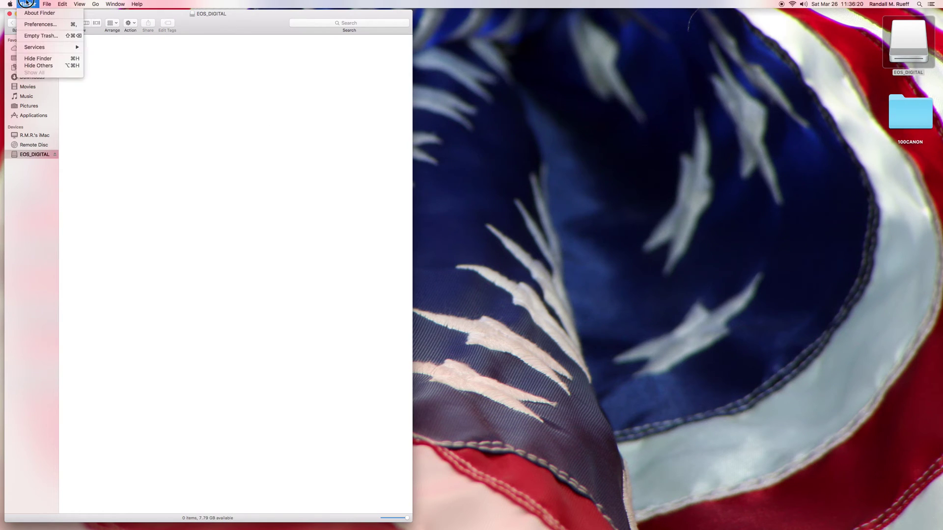
pyautogui.click(32, 38)
pyautogui.press('Return')
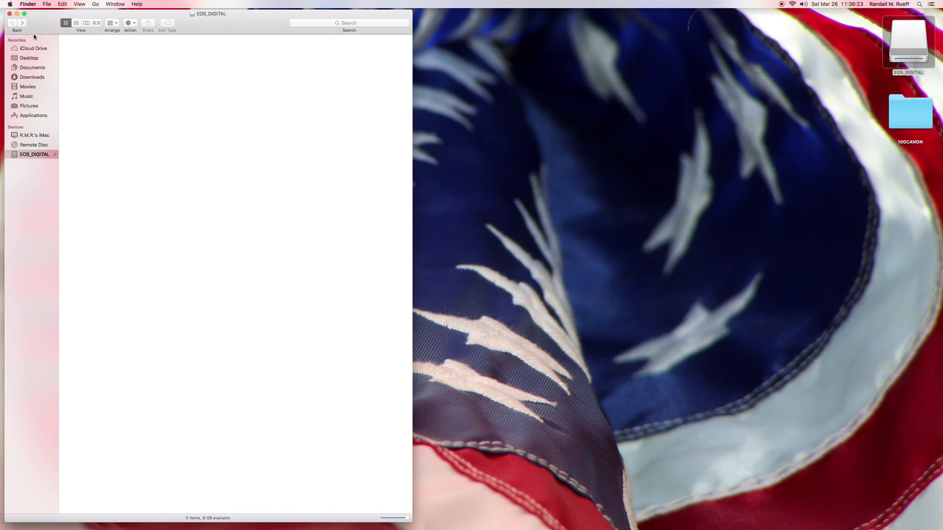
# - Close the card window and eject EOS_DIGITAL by dragging its drive icon to the Trash
pyautogui.click(10, 15)
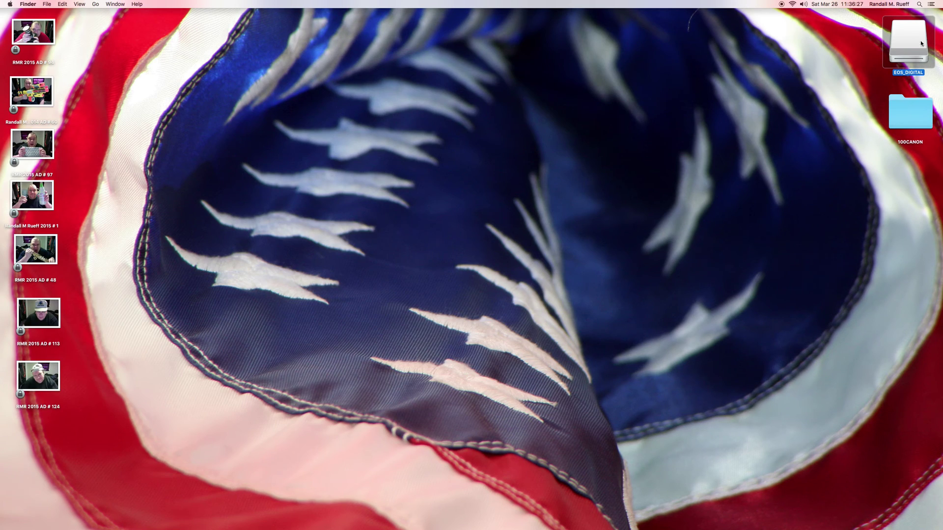
pyautogui.moveTo(919, 43); pyautogui.dragTo(926, 501)
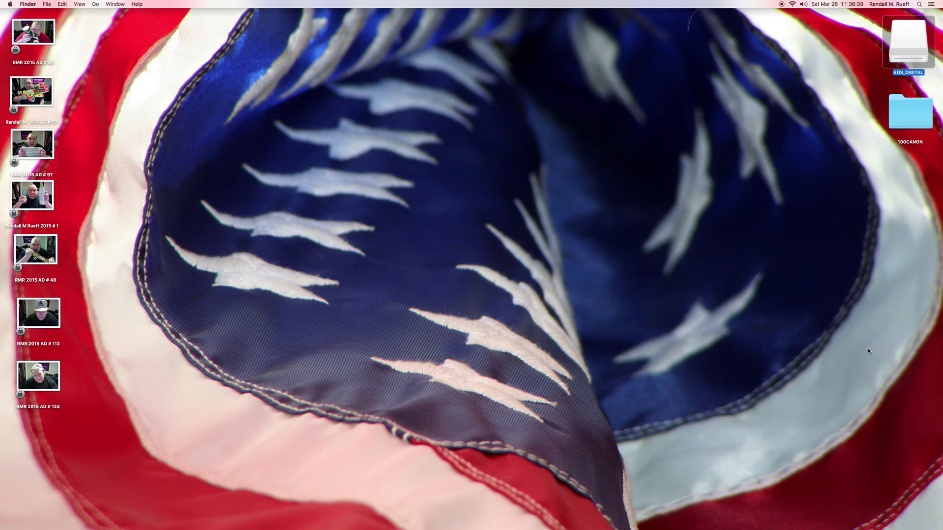
pyautogui.click(839, 207)
pyautogui.click(899, 41)
pyautogui.moveTo(900, 42); pyautogui.dragTo(928, 491)
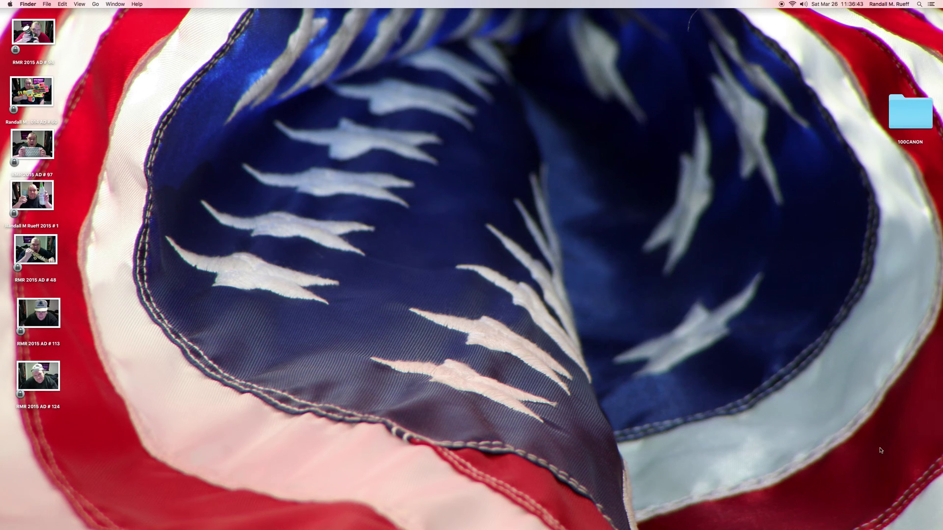
# - Move the copied 100CANON folder to the top-right corner and rename it '3-26-2016 A.D.'
pyautogui.moveTo(909, 122); pyautogui.dragTo(908, 37)
pyautogui.click(906, 64)
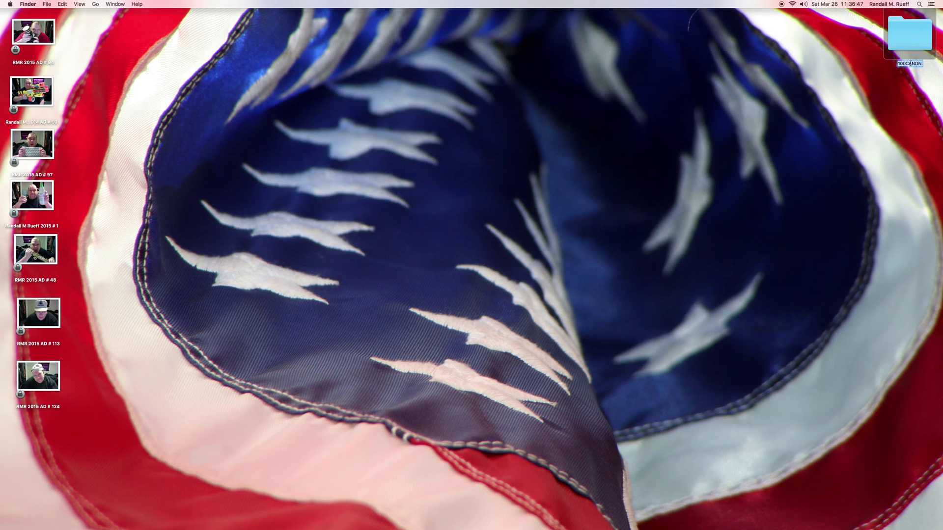
pyautogui.write('3-2')
pyautogui.write('6-2016 A.D.')
pyautogui.press('Return')
pyautogui.click(909, 40)
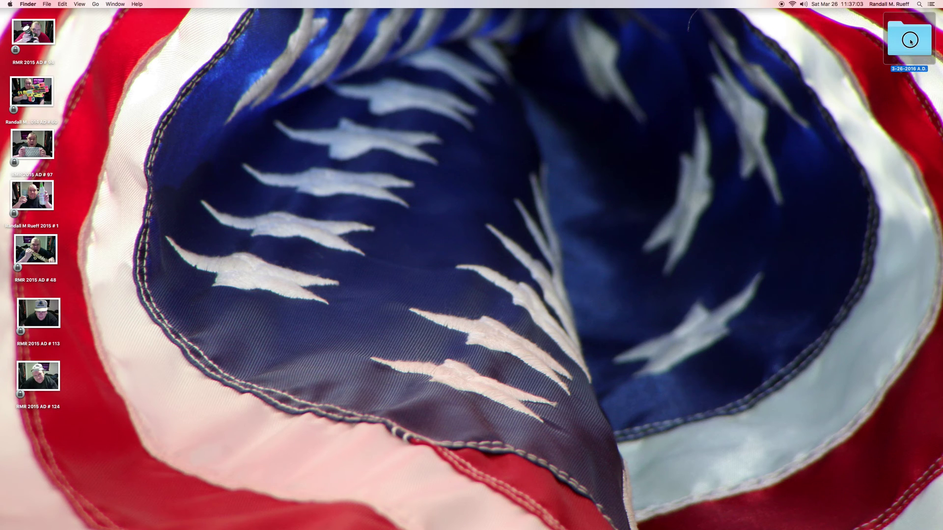
# - Open the 3-26-2016 A.D. folder and widen its window across the screen
pyautogui.doubleClick(909, 40)
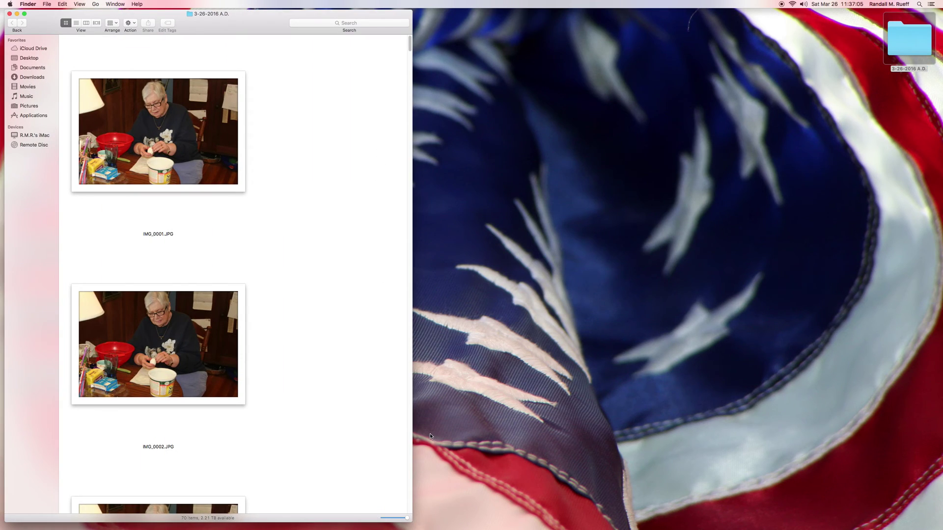
pyautogui.moveTo(412, 521); pyautogui.dragTo(862, 523)
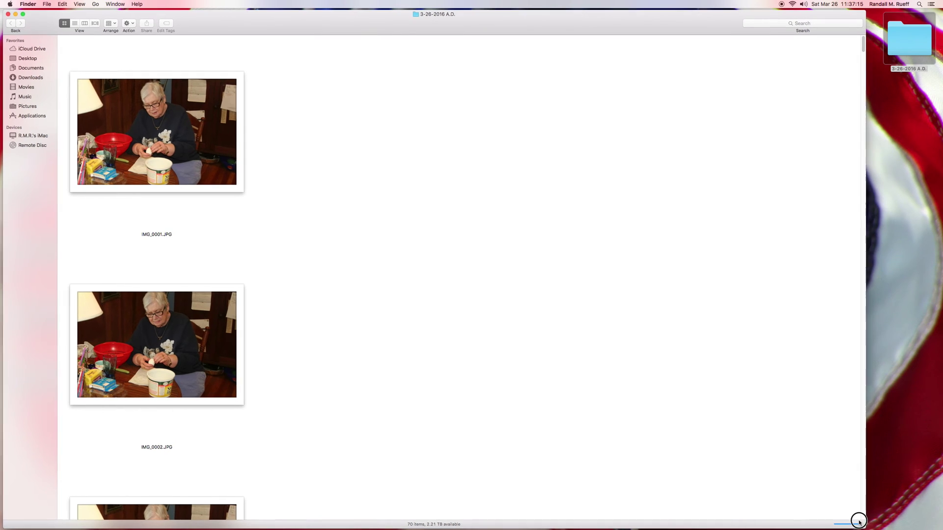
pyautogui.moveTo(860, 523); pyautogui.dragTo(841, 524)
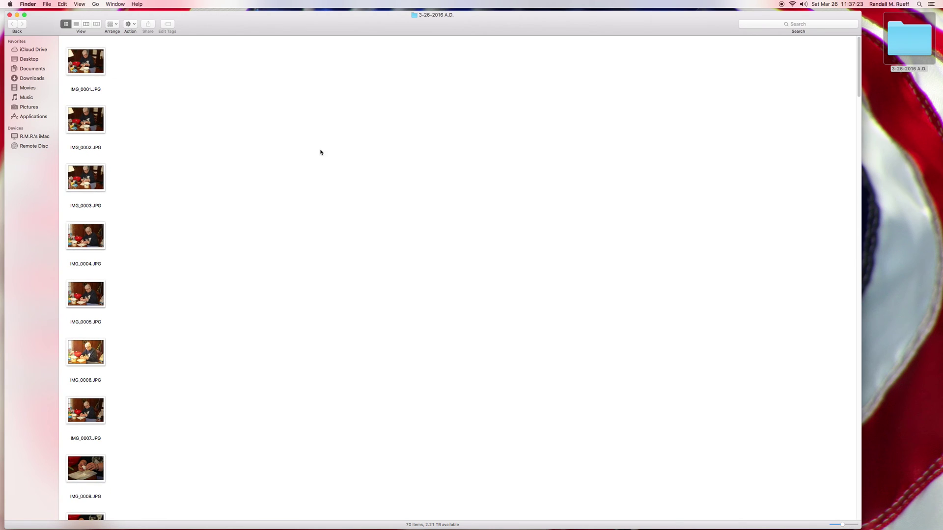
# - Clean up the thumbnails by name and enlarge the icon size slightly
pyautogui.click(80, 4)
pyautogui.moveTo(113, 51)
pyautogui.click(164, 56)
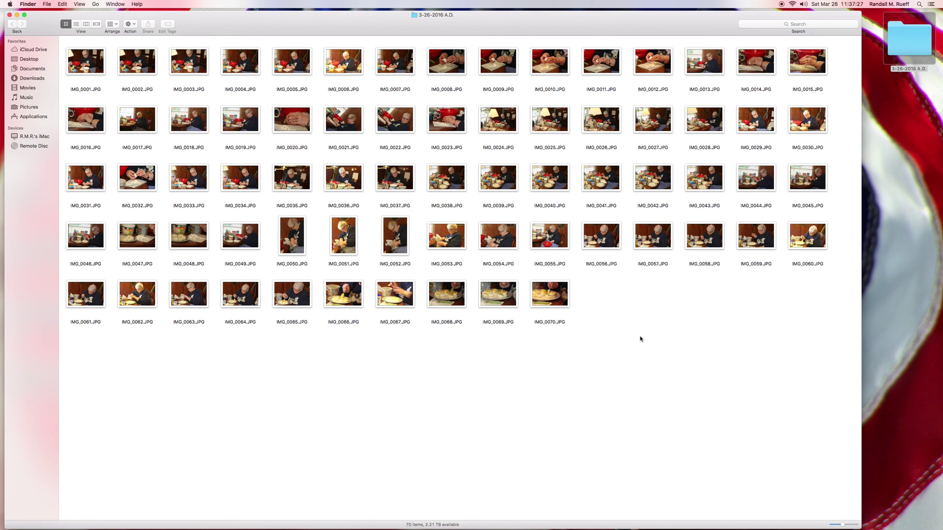
pyautogui.click(841, 524)
pyautogui.moveTo(841, 524); pyautogui.dragTo(845, 524)
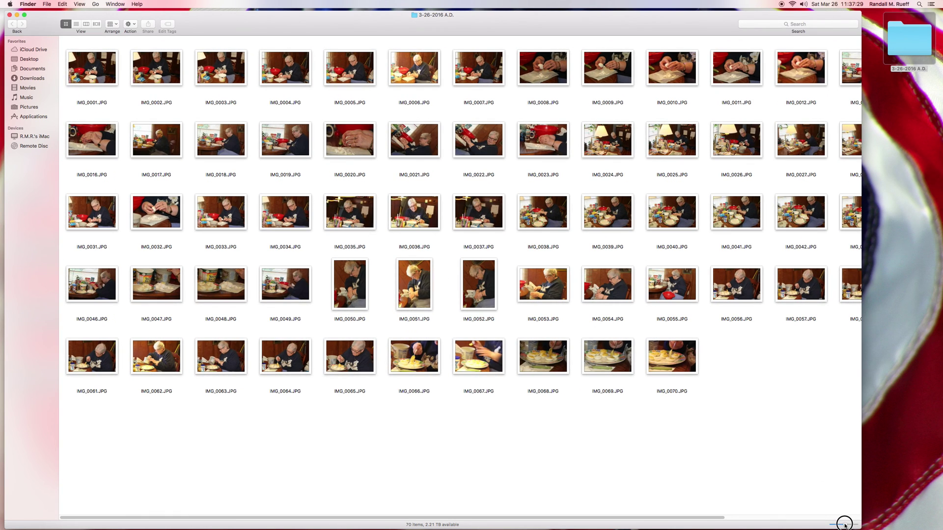
# - Apply View > Clean Up By > Name again so photos run IMG_0001 to IMG_0070
pyautogui.click(80, 4)
pyautogui.moveTo(118, 52)
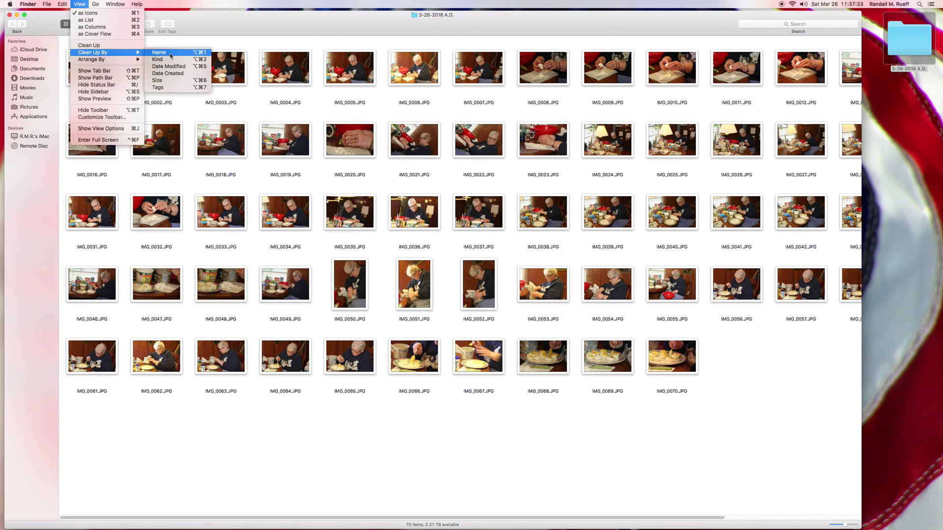
pyautogui.click(170, 56)
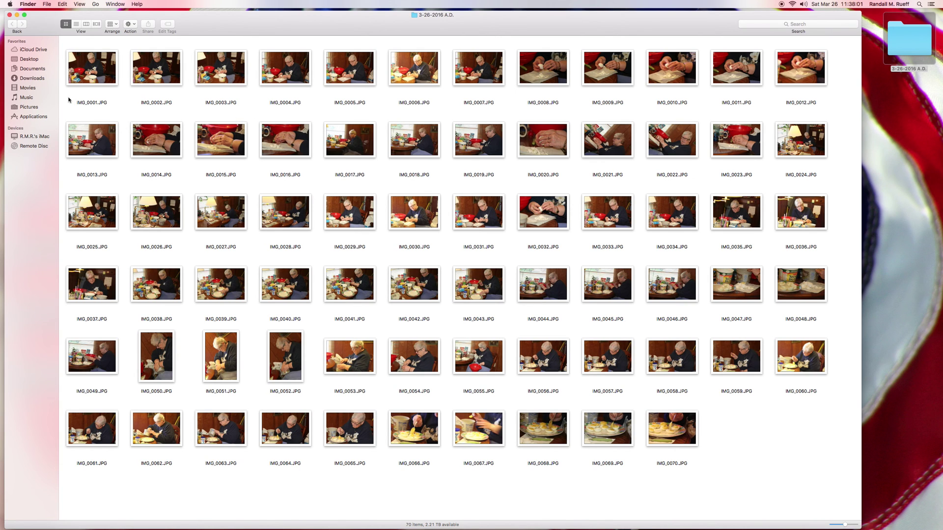
pyautogui.click(9, 15)
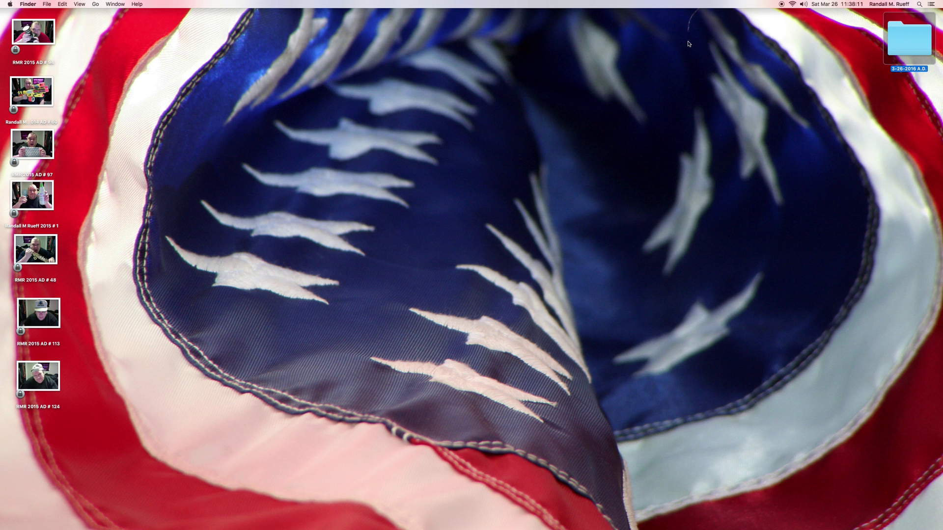
pyautogui.click(851, 51)
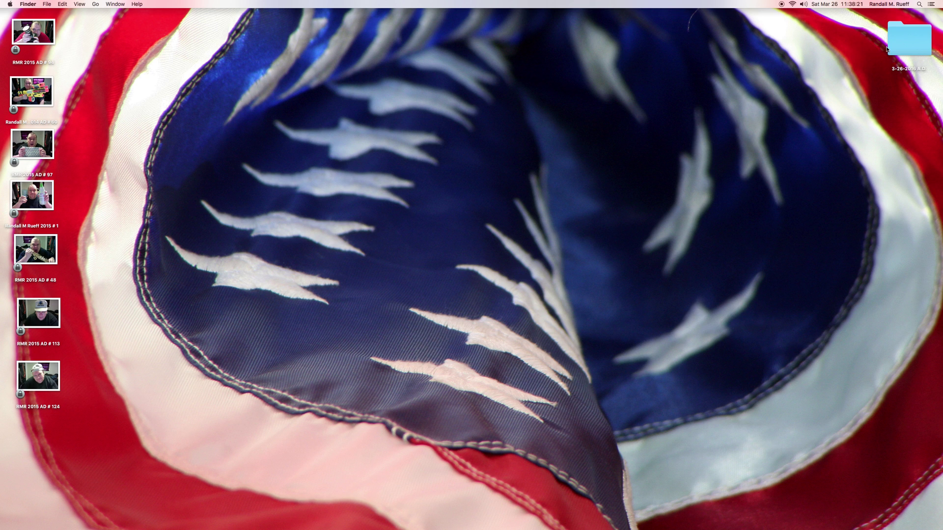
pyautogui.click(907, 40)
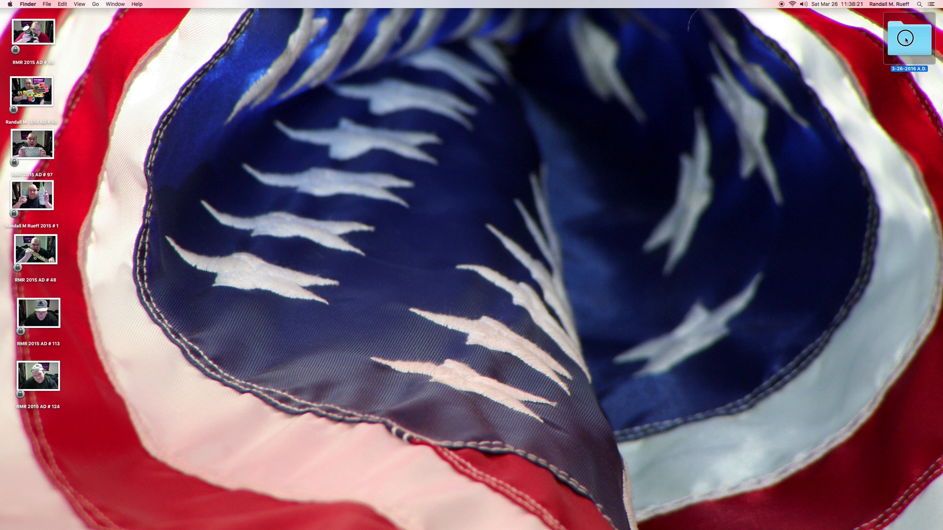
pyautogui.click(868, 40)
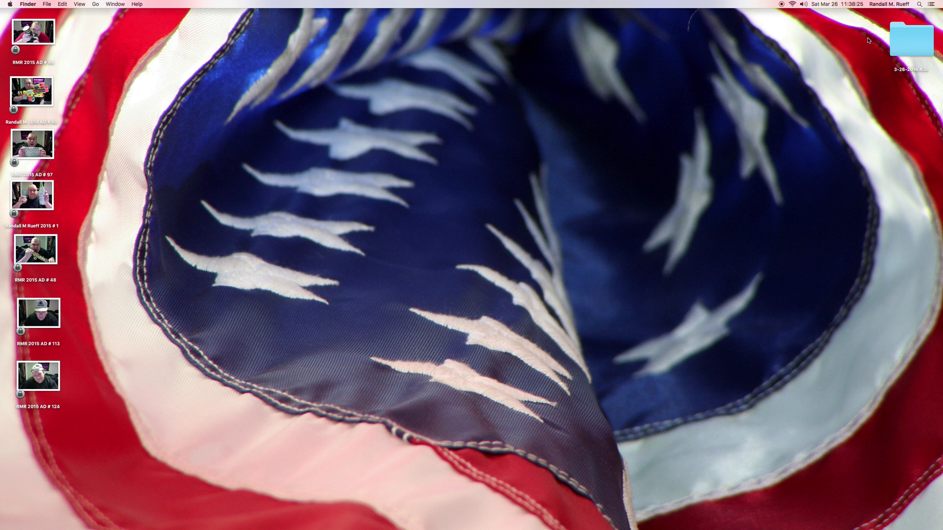